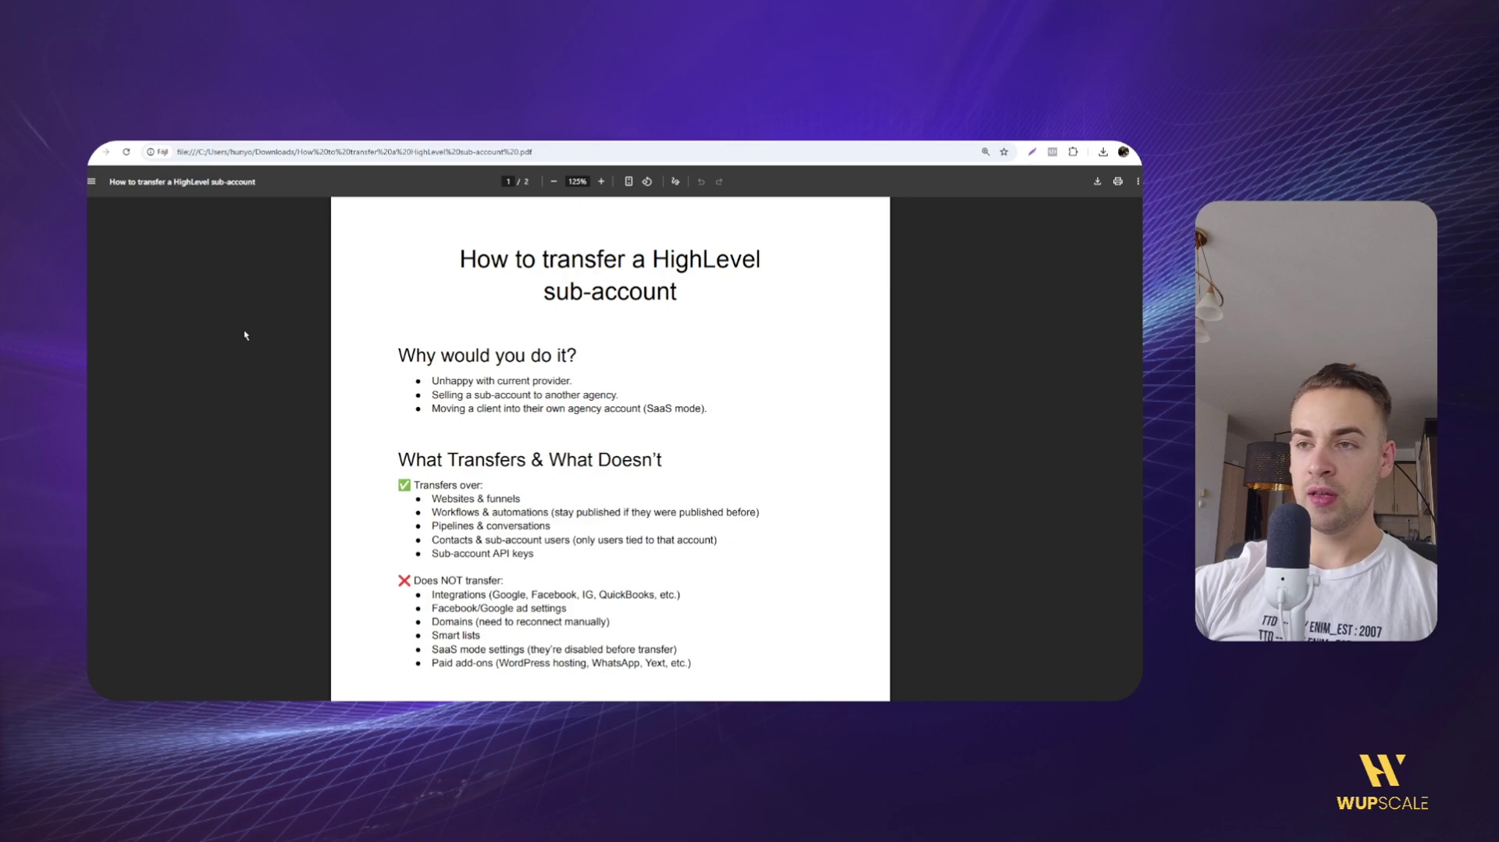
Highlight the first transfer reason in the PDF guide, then scroll down to the step-by-step page
{"action": "left_click_drag", "start_coordinate": [434, 381], "coordinate": [516, 381]}
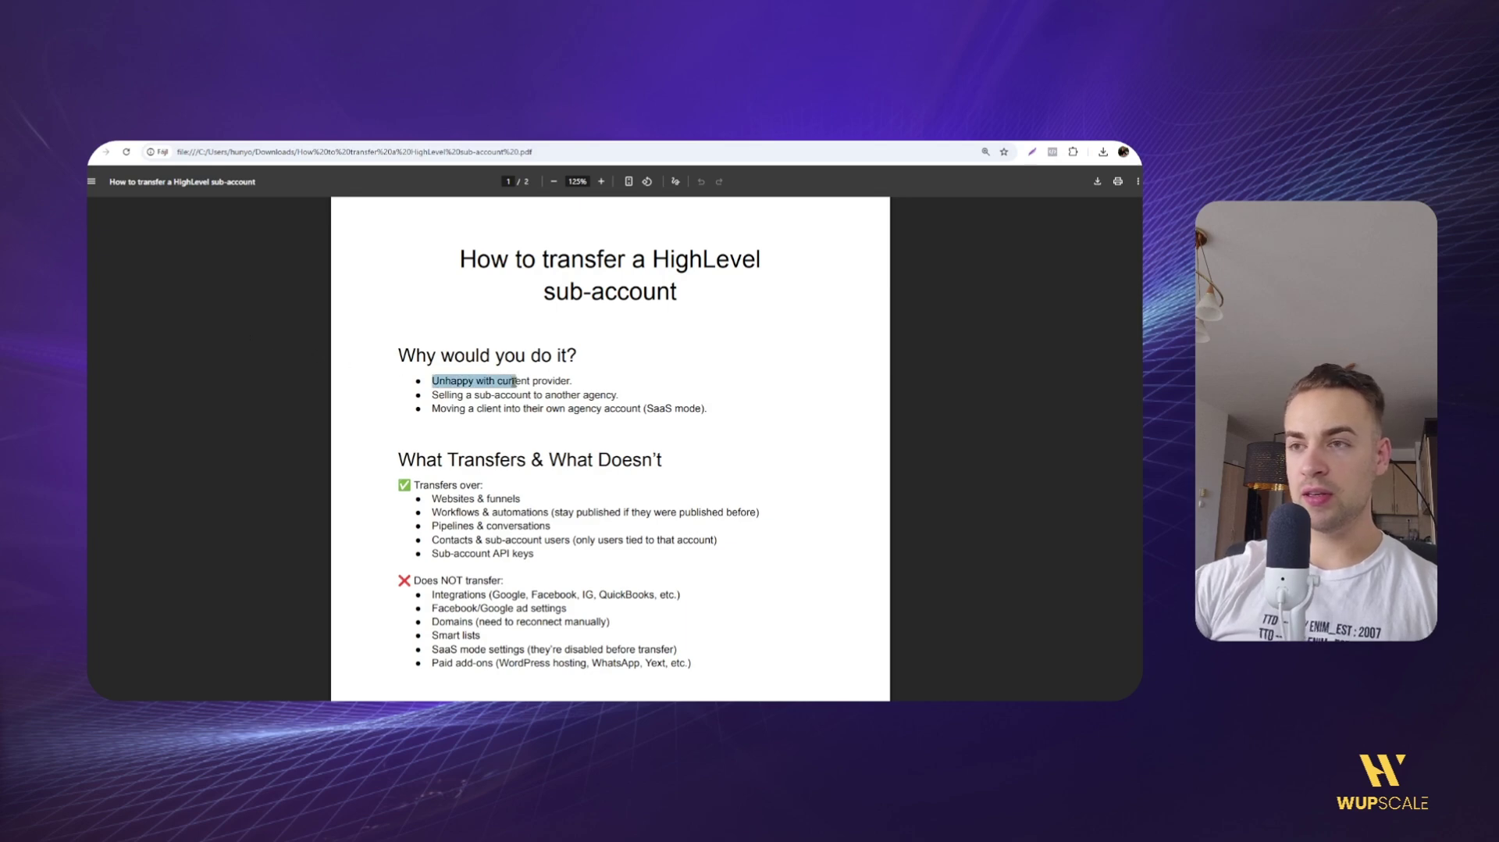
{"action": "left_click", "coordinate": [441, 393]}
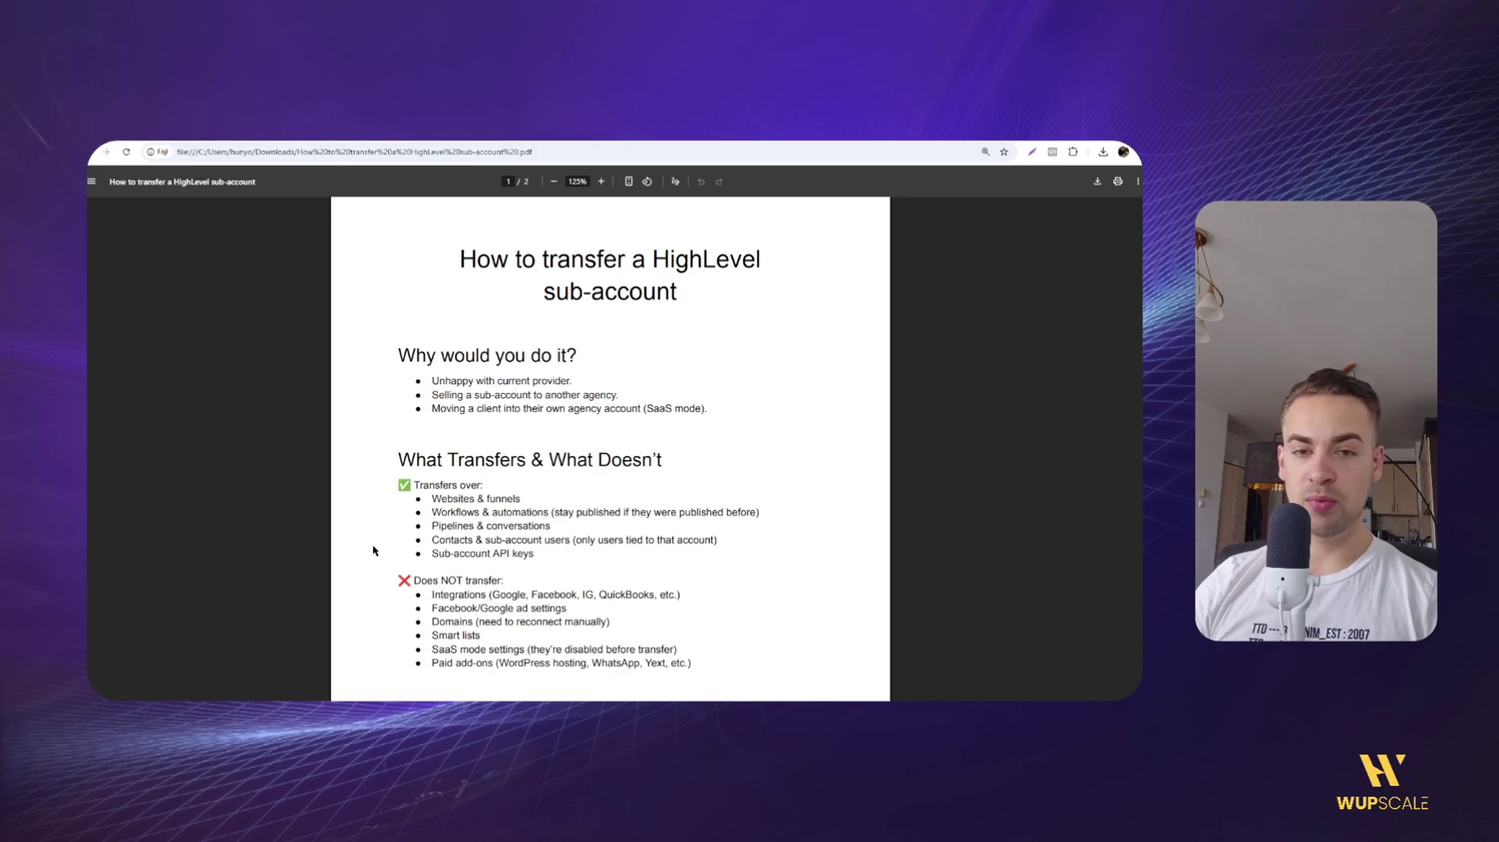
{"action": "scroll", "coordinate": [255, 386], "scroll_direction": "down", "scroll_amount": 10}
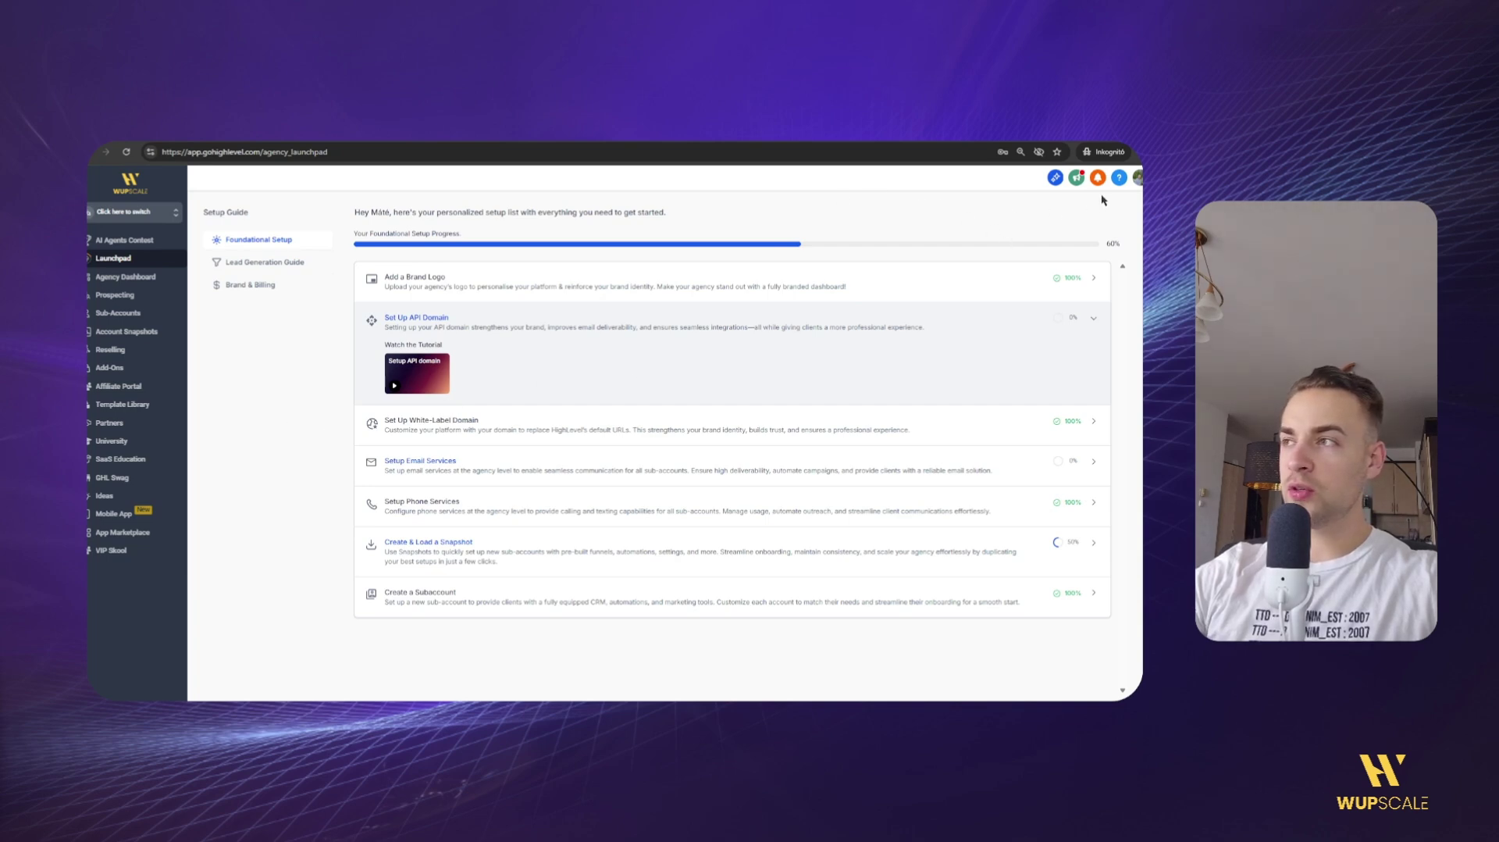
Look over HighLevel's Help & Support options, then close the panel
{"action": "left_click", "coordinate": [1119, 178]}
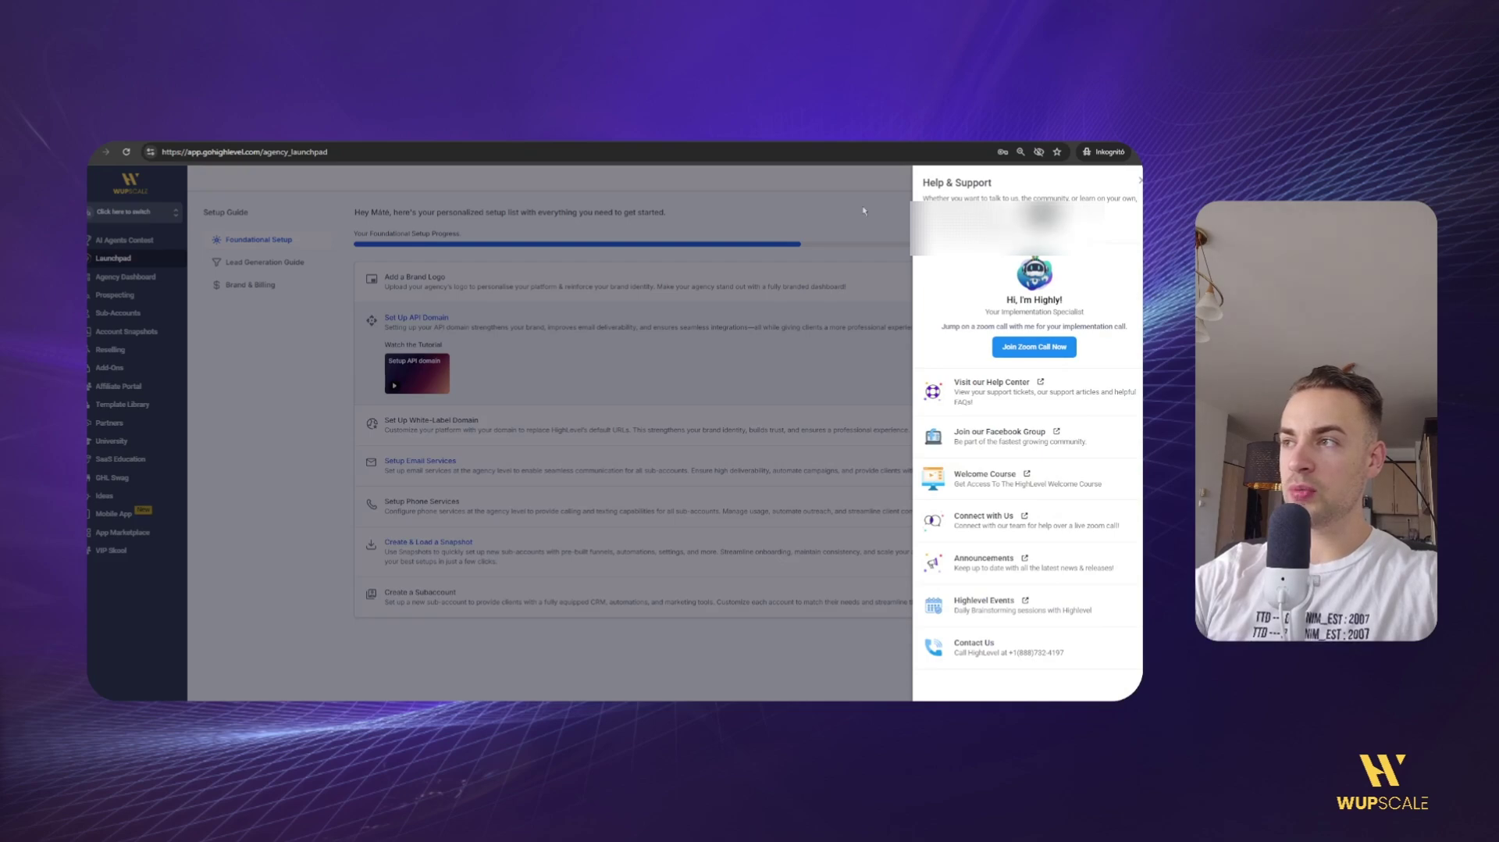
{"action": "left_click", "coordinate": [833, 203]}
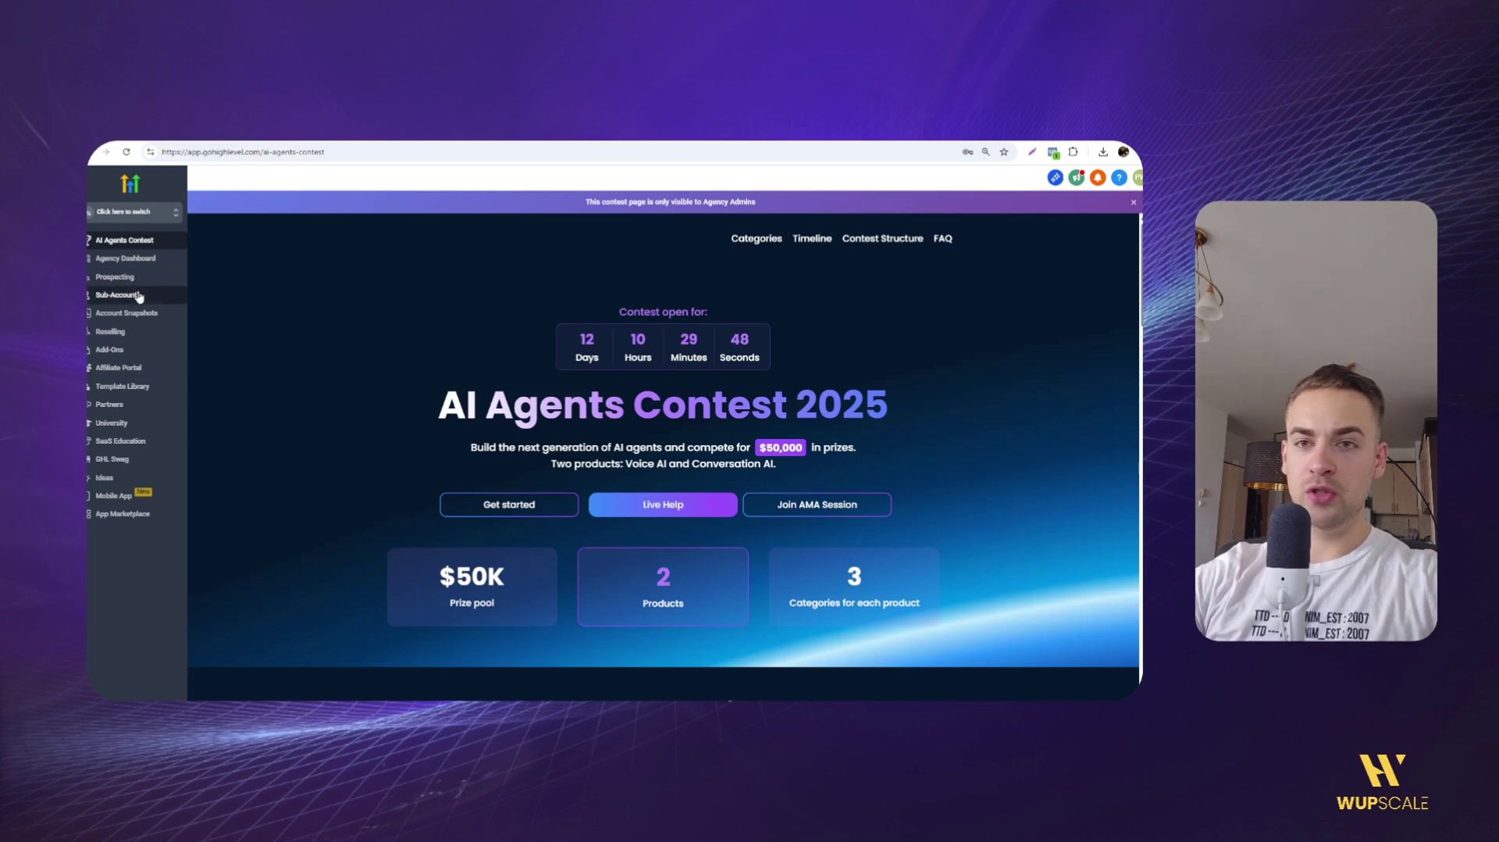
Bring up Transfer Sub-Account for The Dharmic Path from Sub-Accounts via Manage Client's Actions menu
{"action": "left_click", "coordinate": [139, 295]}
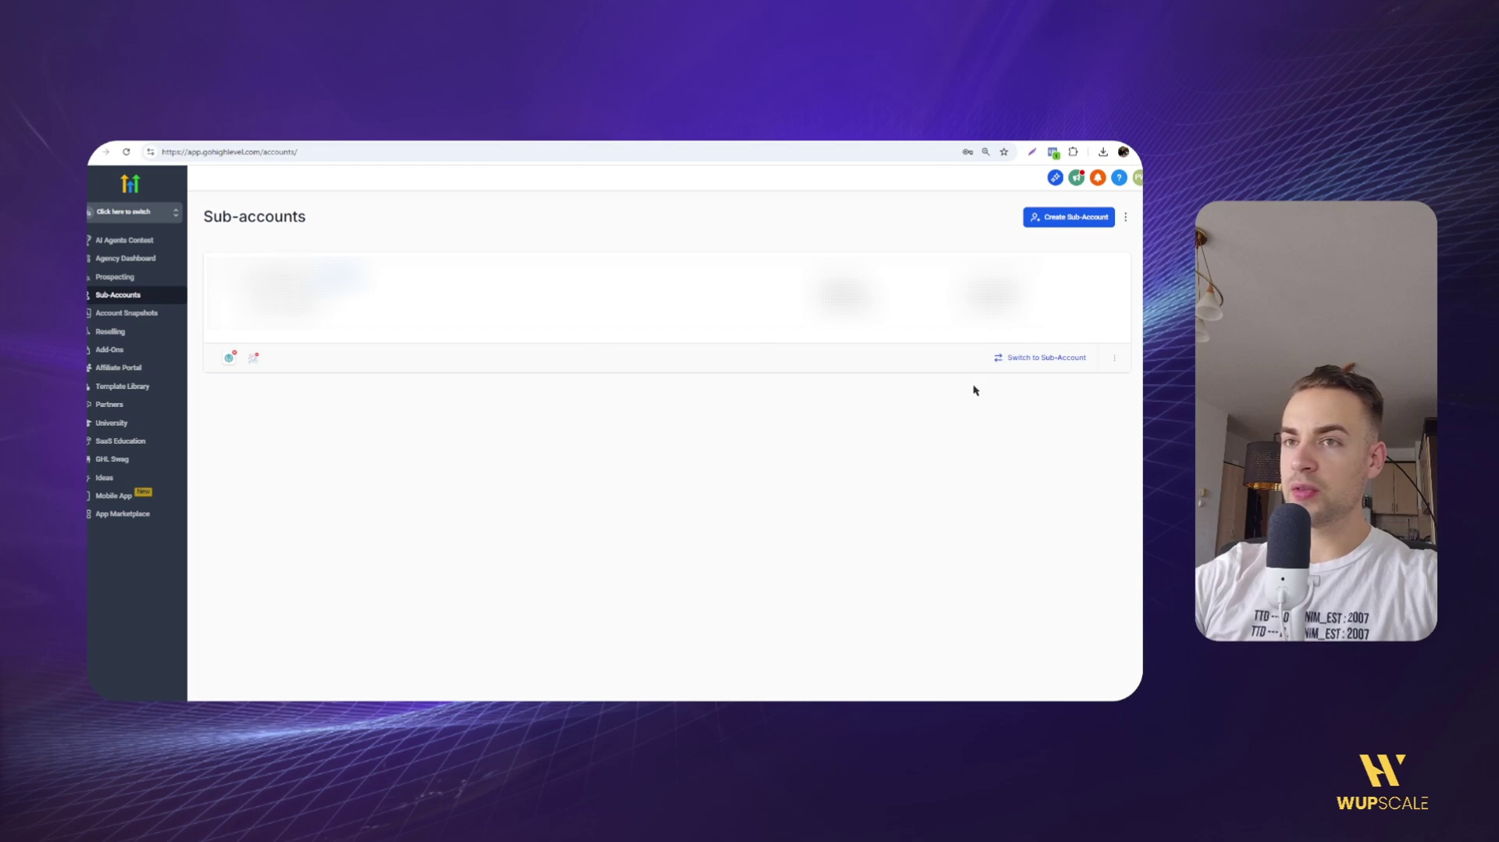
{"action": "left_click", "coordinate": [1115, 359]}
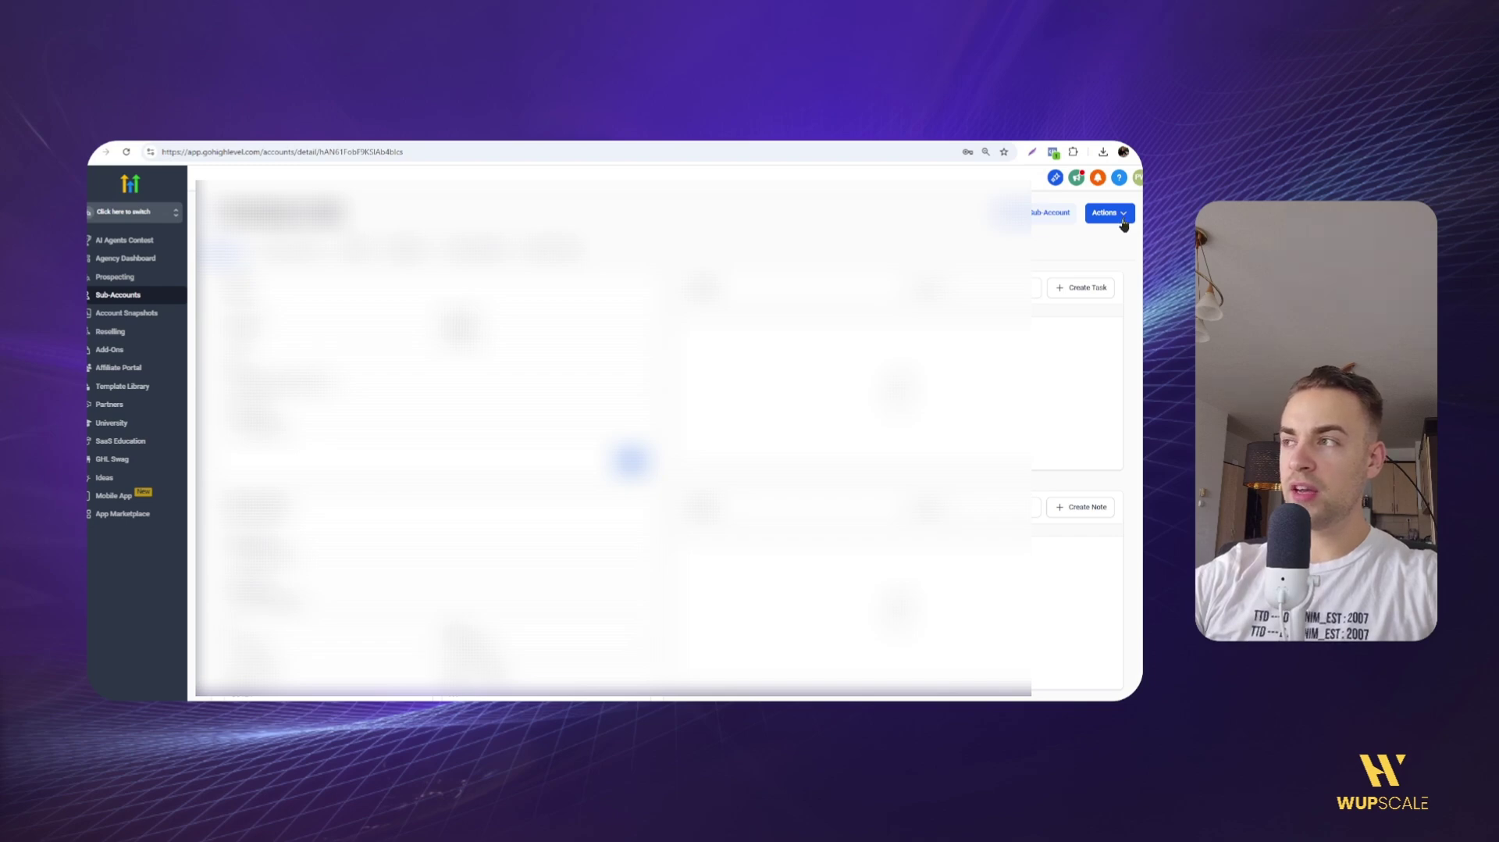
{"action": "left_click", "coordinate": [1123, 222]}
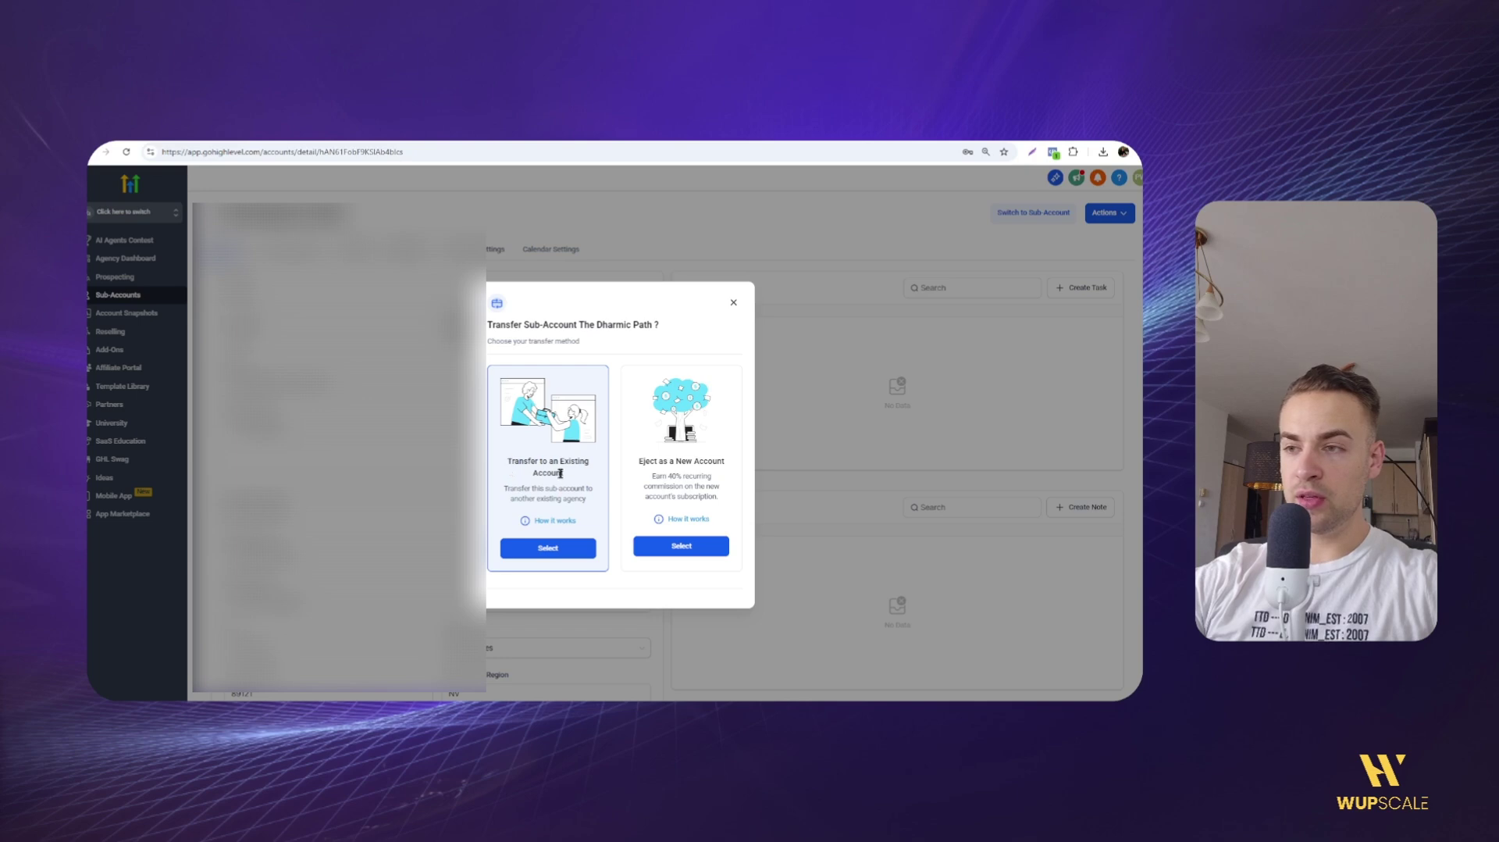
Request transfer to an existing agency: accept the guidelines and paste the receiving agency's relationship number
{"action": "left_click", "coordinate": [530, 556]}
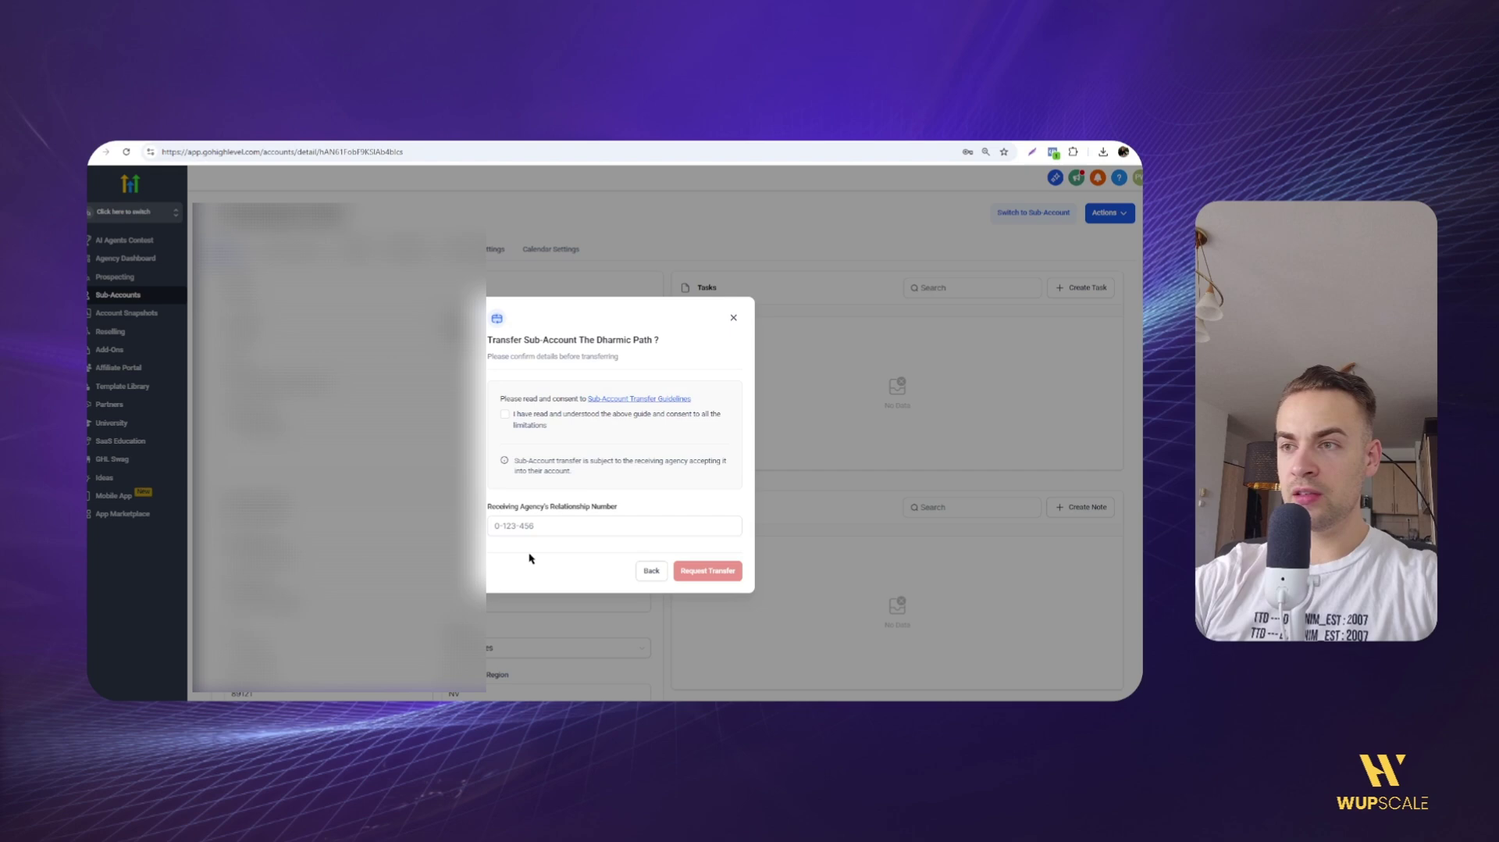
{"action": "left_click", "coordinate": [505, 415]}
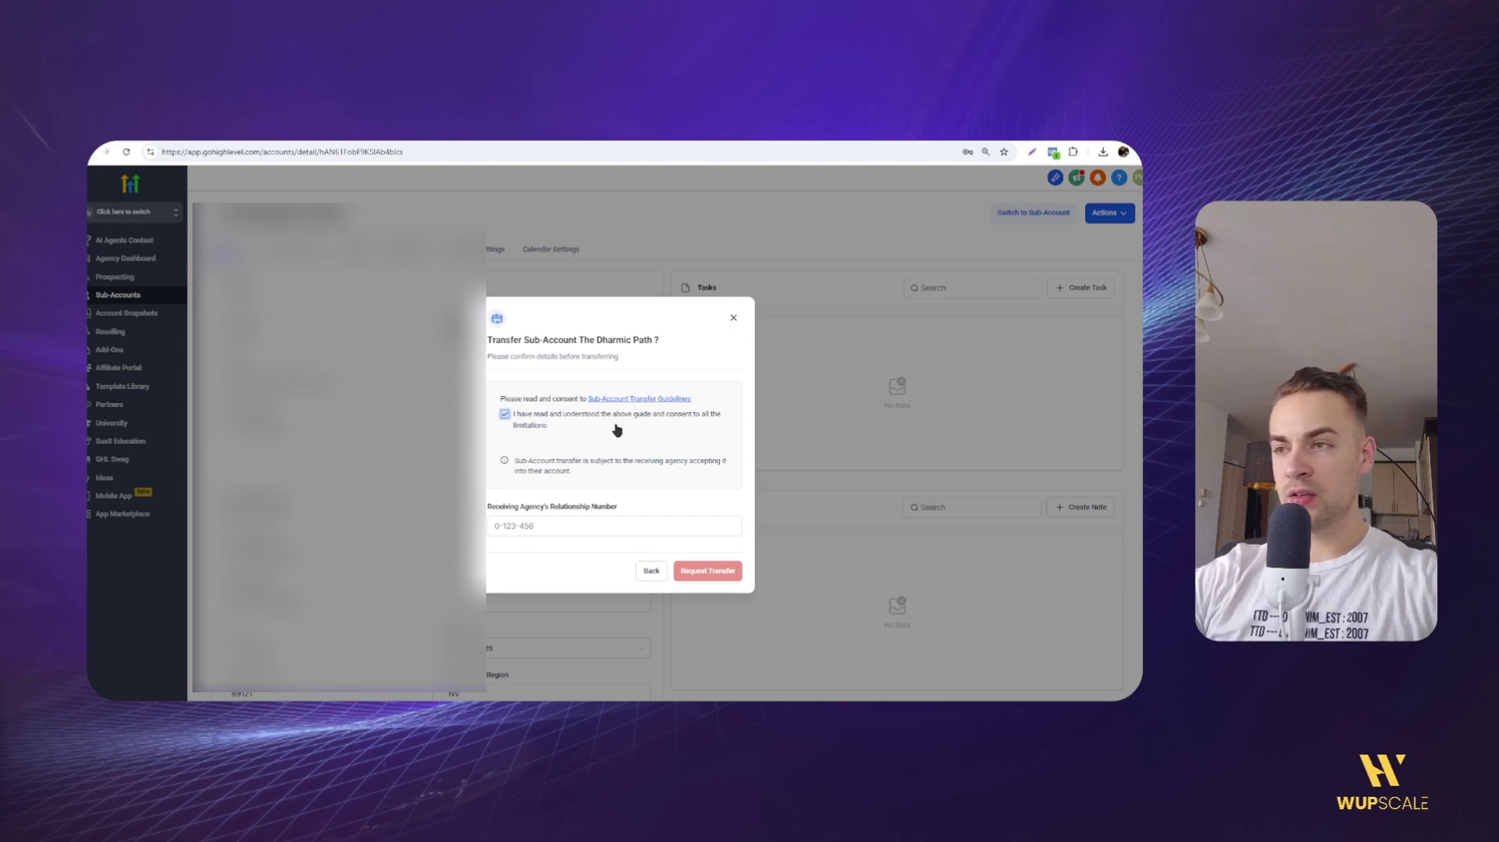
{"action": "left_click", "coordinate": [538, 523]}
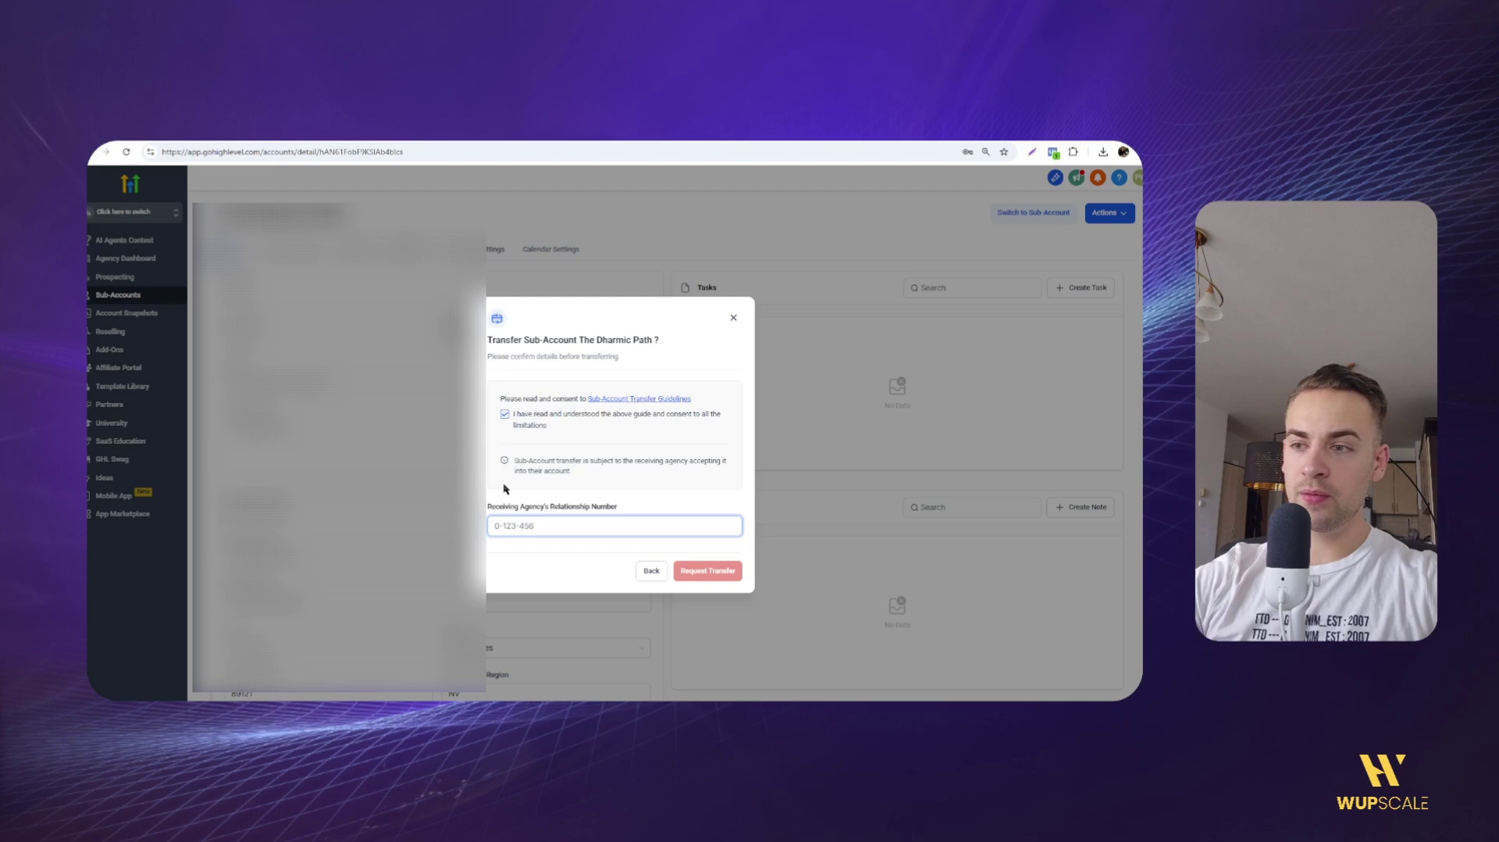
{"action": "key", "text": "ctrl+v"}
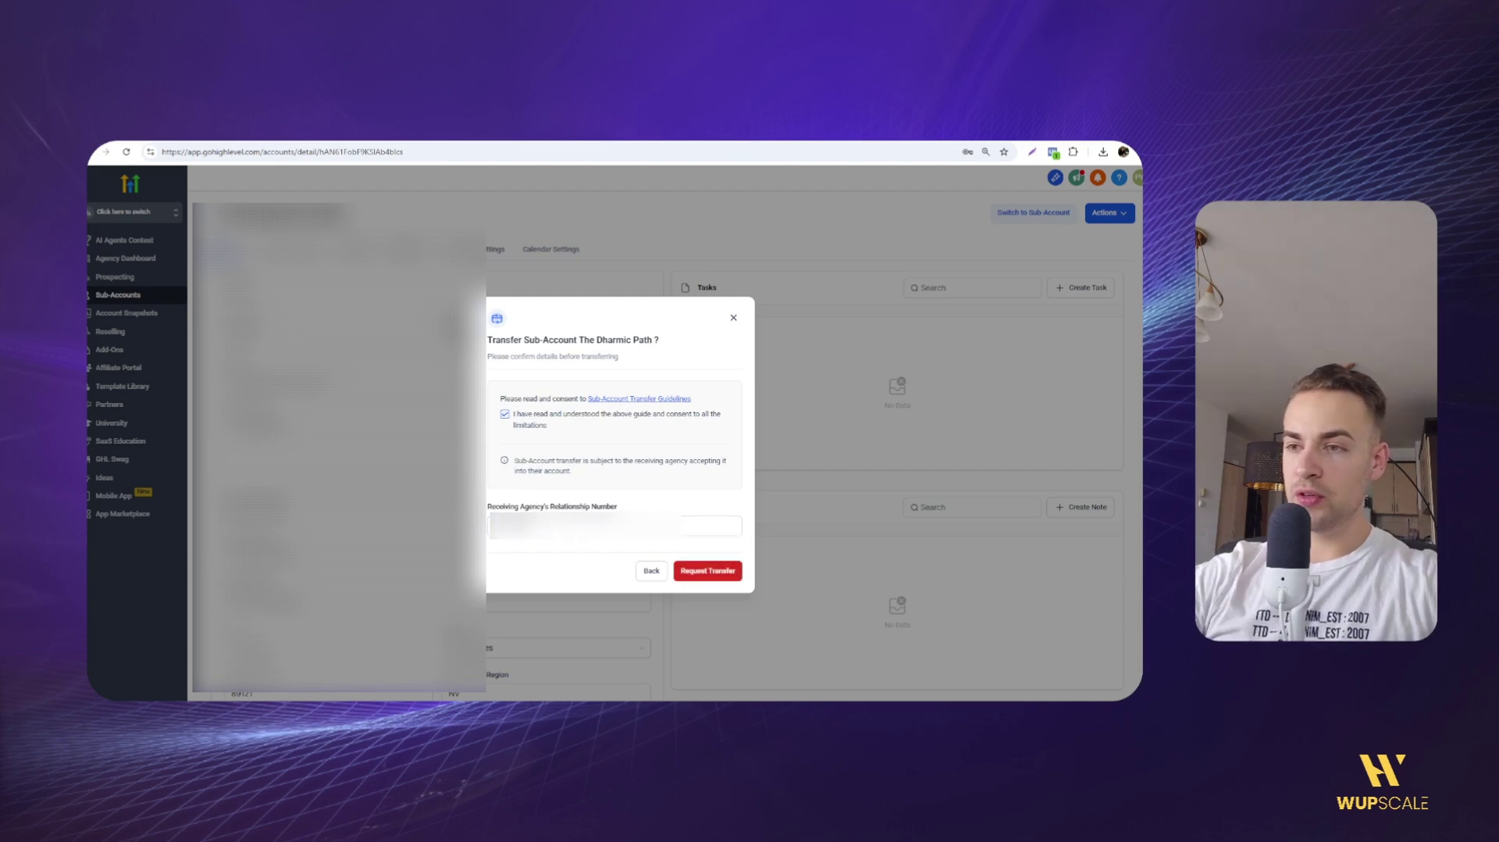
{"action": "left_click", "coordinate": [700, 578]}
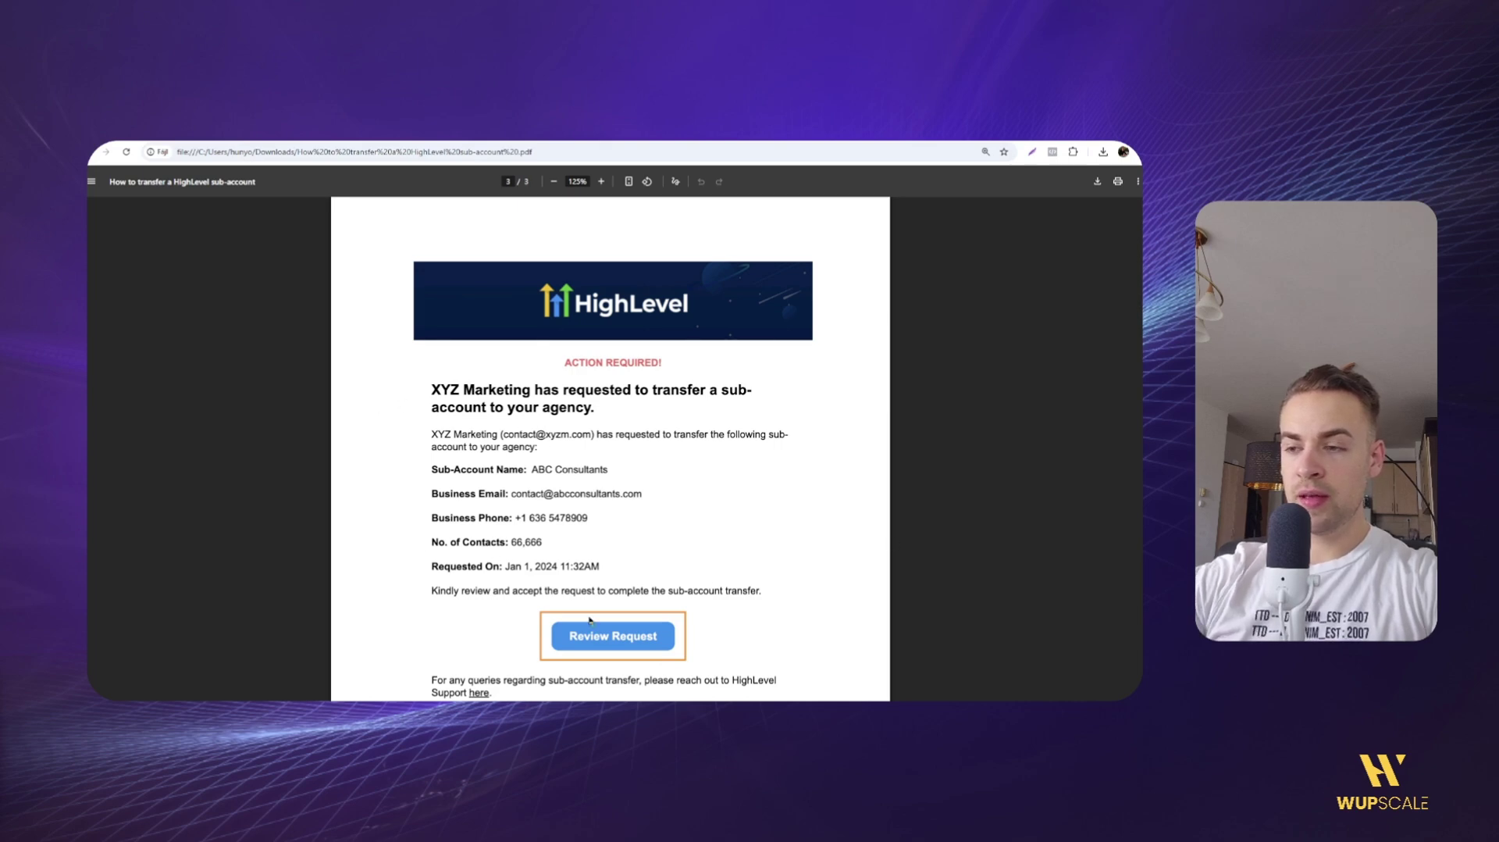
Scroll the PDF guide to page 3's sample transfer-request email
{"action": "scroll", "coordinate": [601, 602], "scroll_direction": "down", "scroll_amount": 1}
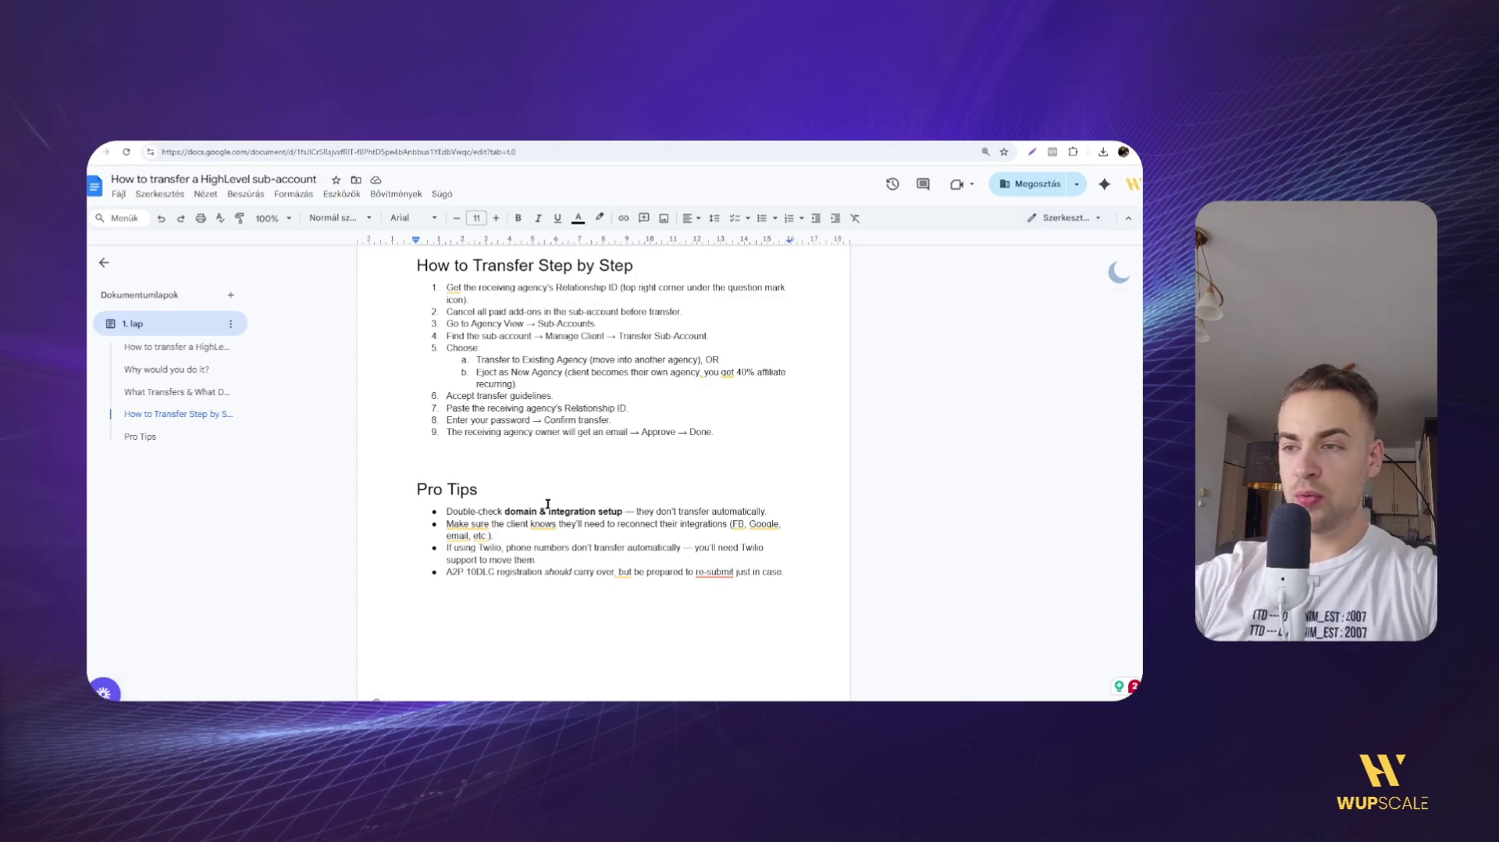
{"action": "left_click_drag", "start_coordinate": [637, 510], "coordinate": [767, 511]}
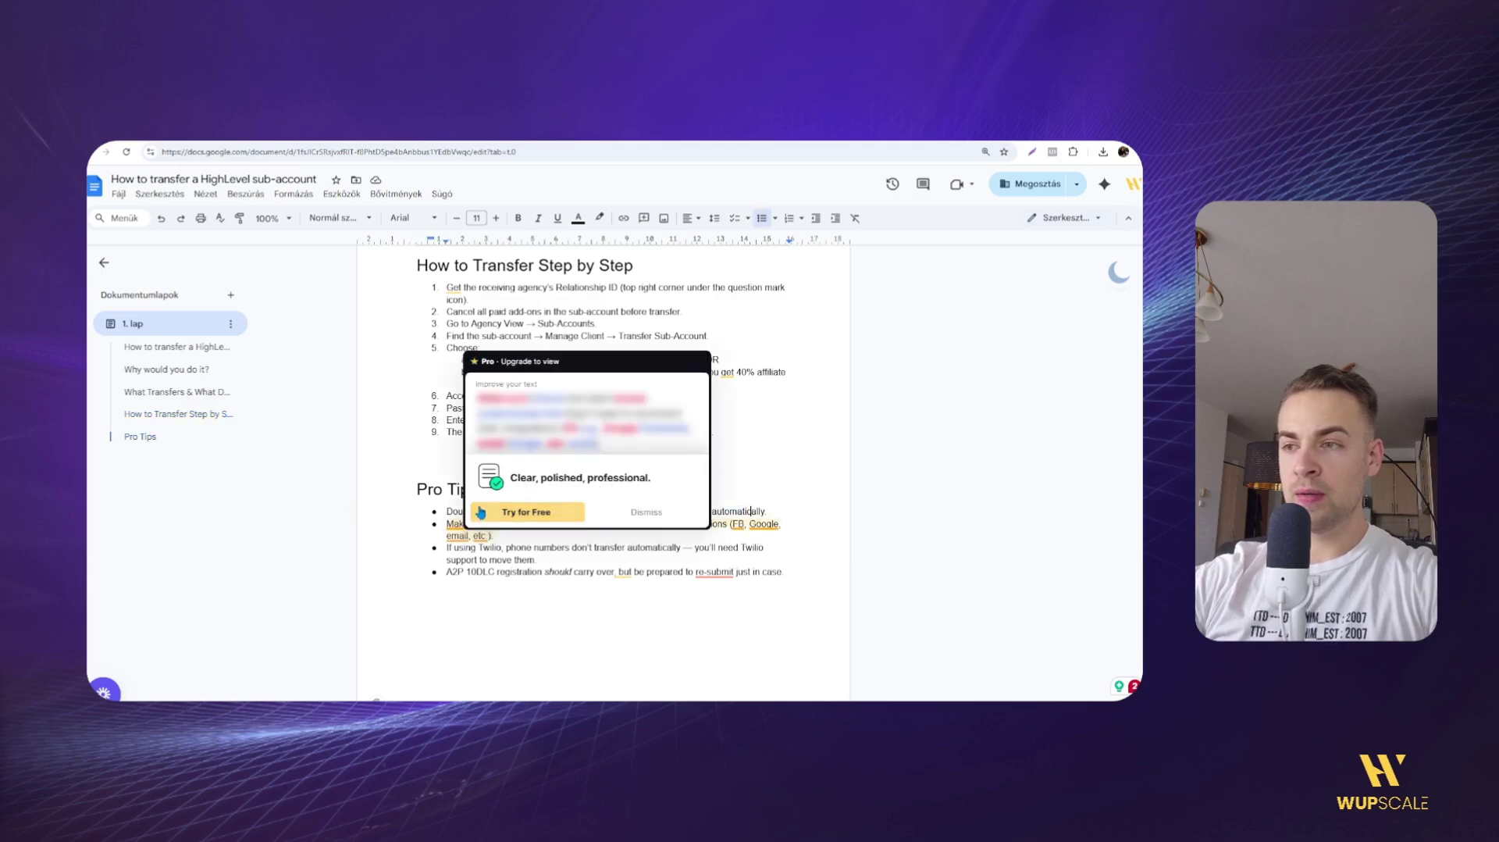
{"action": "left_click", "coordinate": [411, 493]}
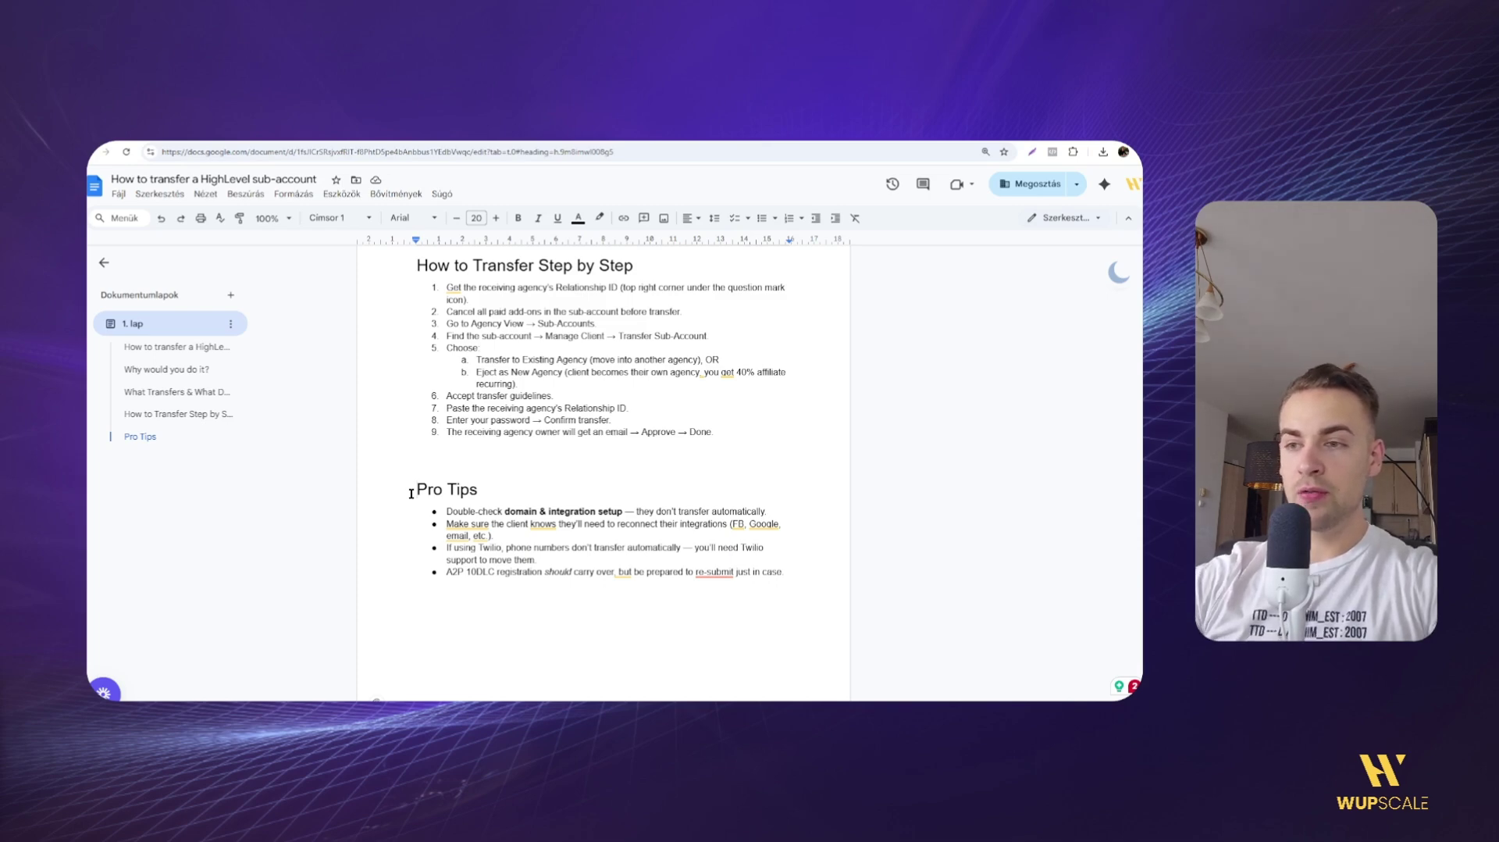
{"action": "left_click", "coordinate": [499, 553]}
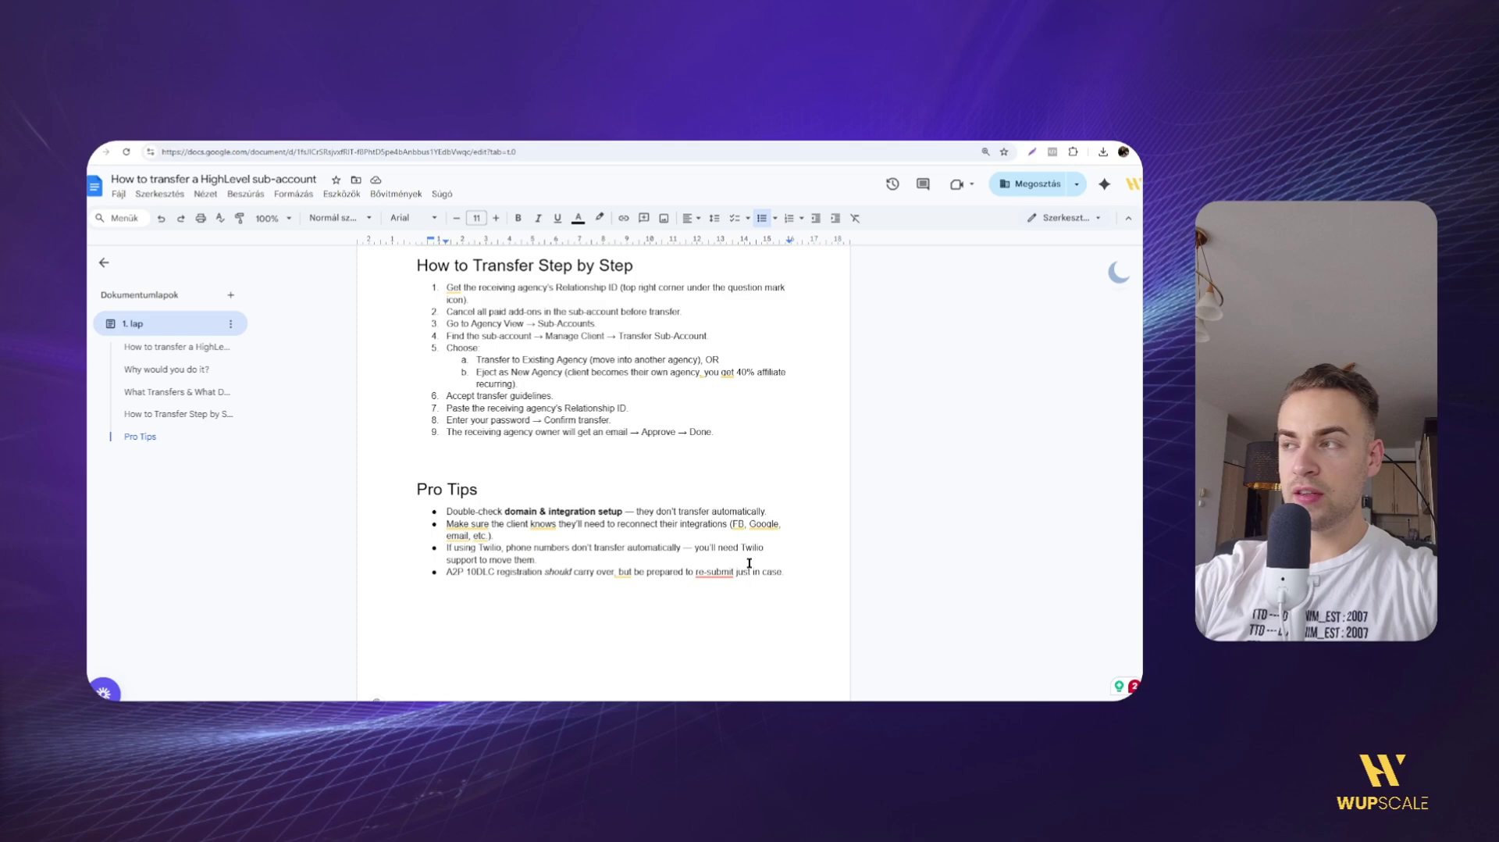
{"action": "left_click", "coordinate": [478, 490]}
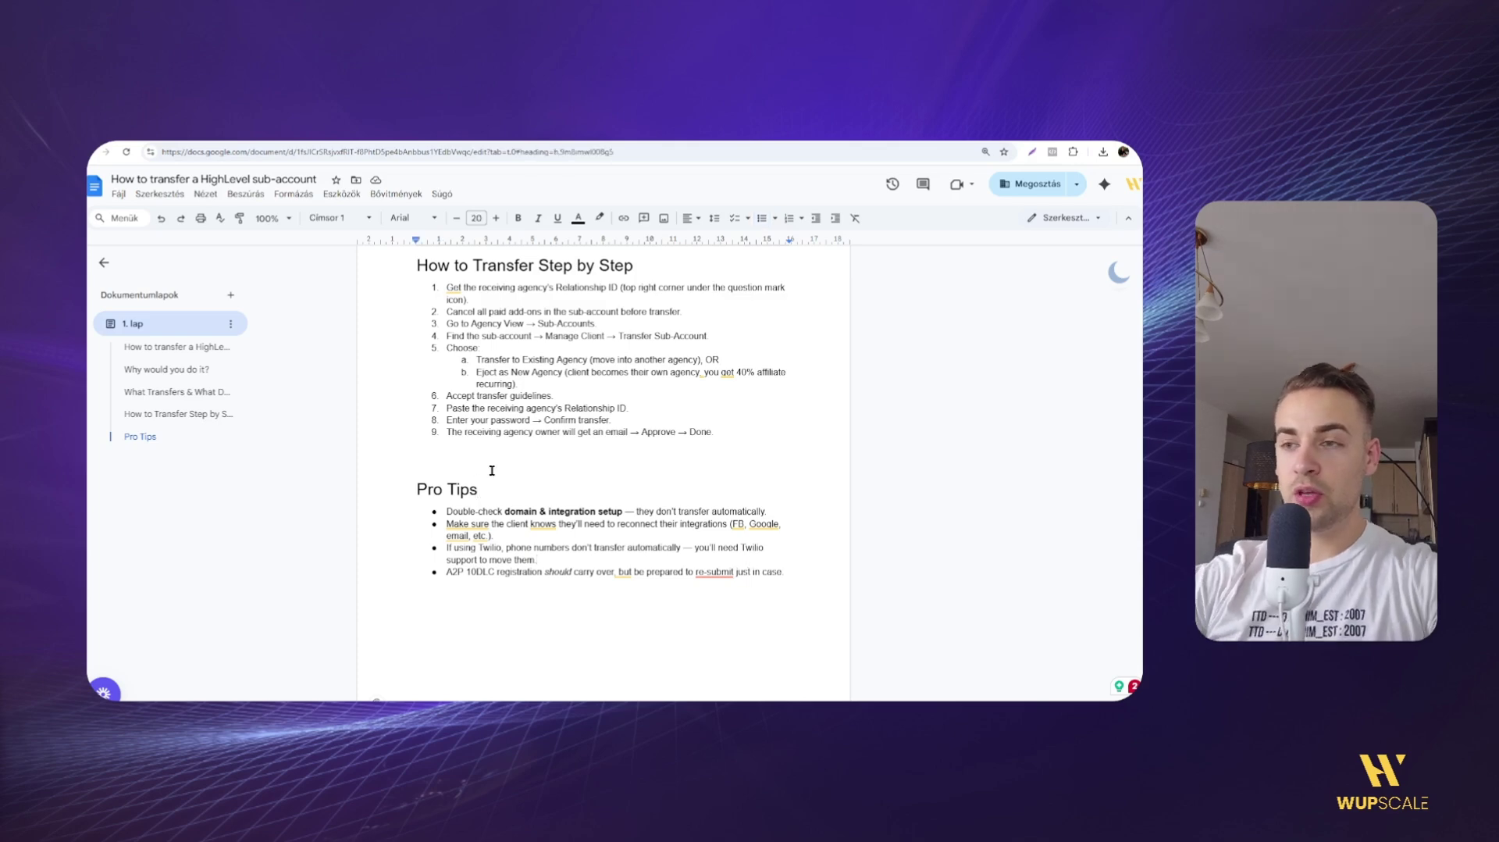